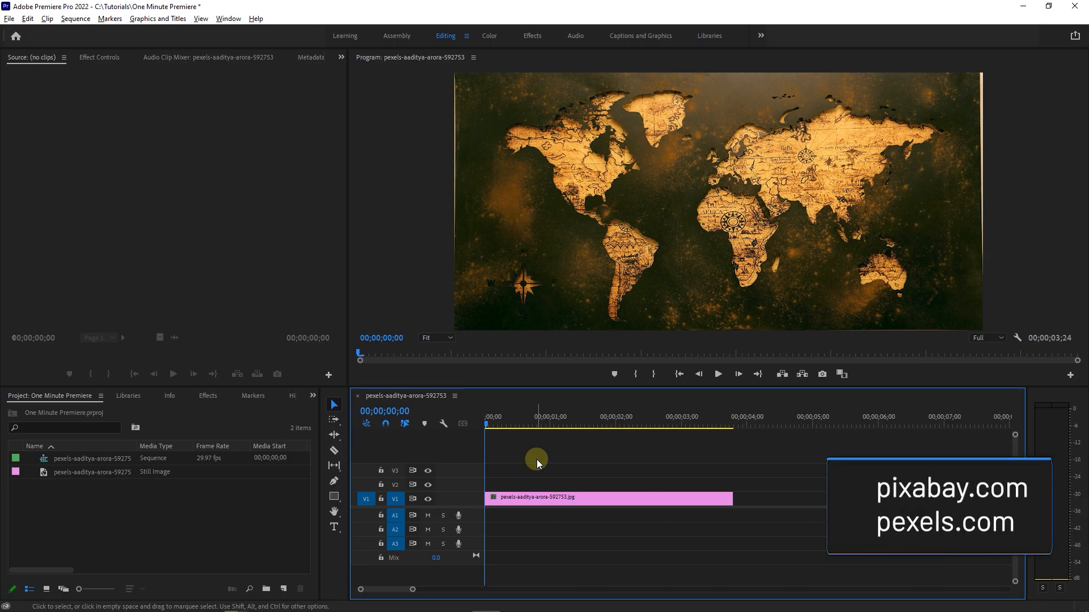
Step: Draw a thin horizontal rectangle from eastern North America to western Europe and trim its graphic clip to the map clip's length
{"action": "left_click", "coordinate": [333, 498]}
{"action": "left_click_drag", "start_coordinate": [595, 170], "coordinate": [710, 178]}
{"action": "left_click_drag", "start_coordinate": [808, 483], "coordinate": [731, 481]}
Step: Change the fill of the thin rectangle to red in its shape appearance settings
{"action": "left_click", "coordinate": [108, 58]}
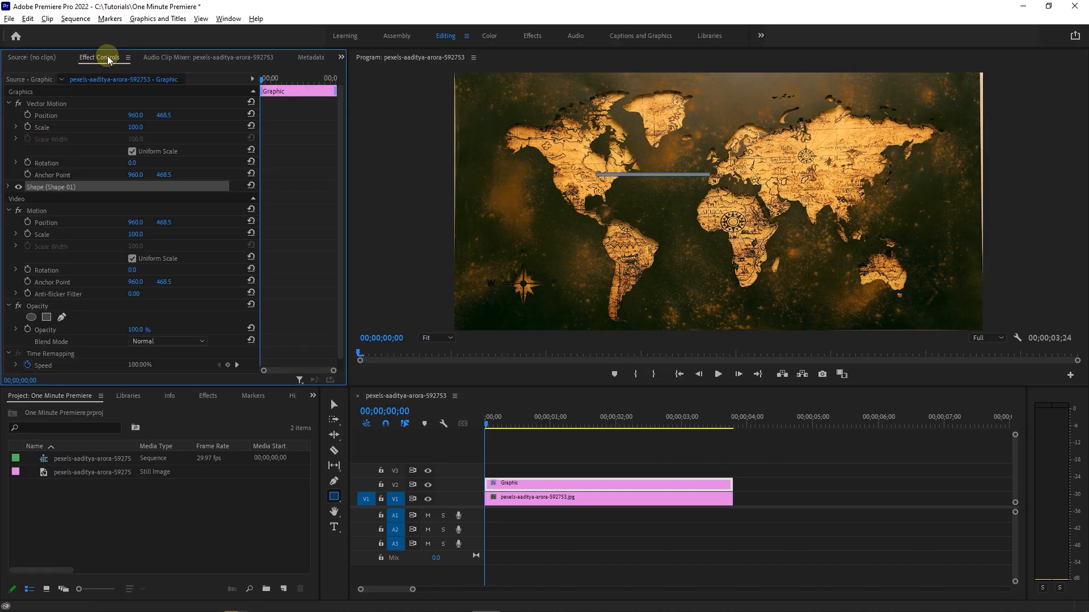
{"action": "left_click", "coordinate": [9, 186]}
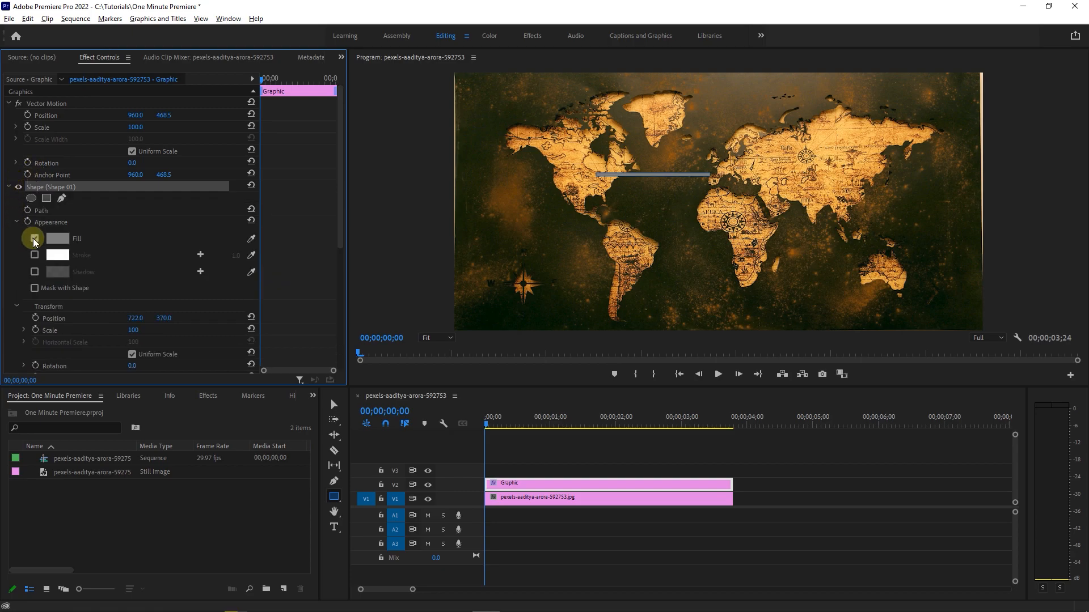
{"action": "left_click", "coordinate": [59, 238]}
{"action": "left_click_drag", "start_coordinate": [551, 333], "coordinate": [569, 333]}
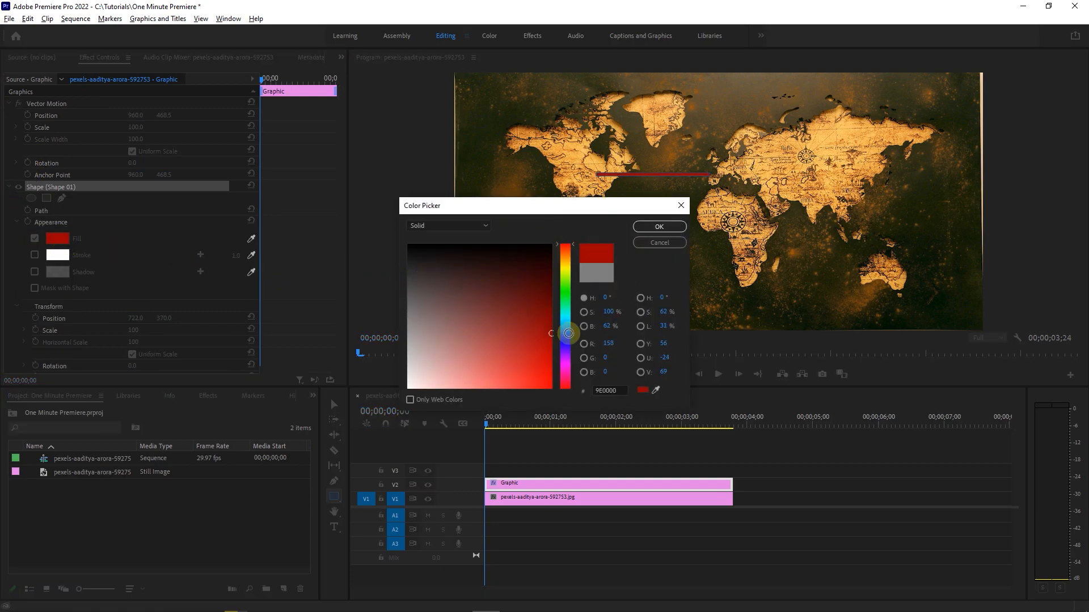
{"action": "left_click", "coordinate": [659, 227]}
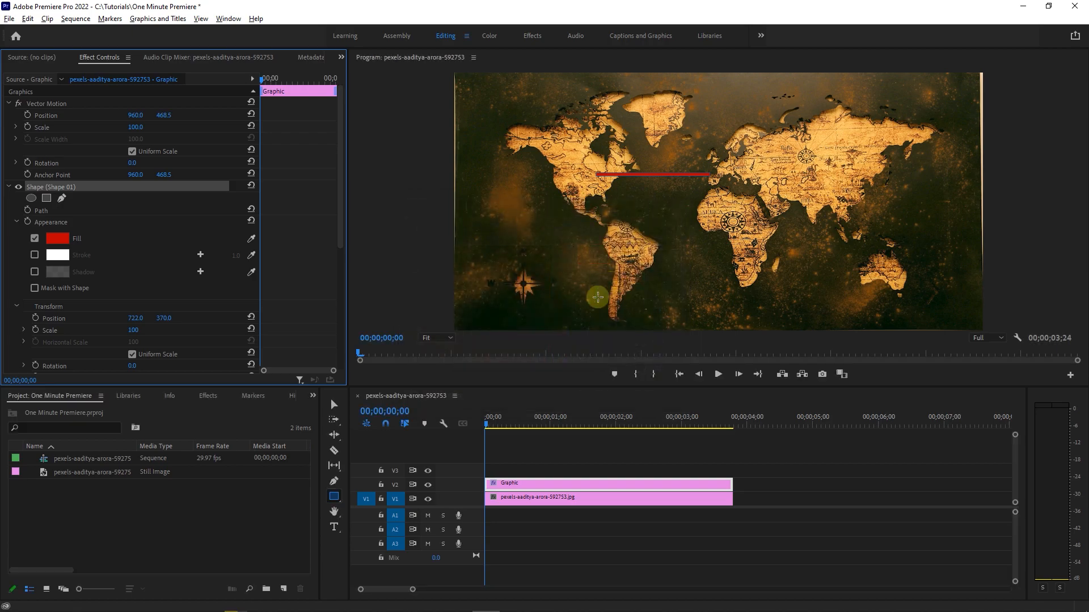
Step: Enable Path keyframing at 00;00;03;22 and stretch the red line at a rotation of about -10° to reach Russia
{"action": "left_click_drag", "start_coordinate": [268, 80], "coordinate": [334, 80]}
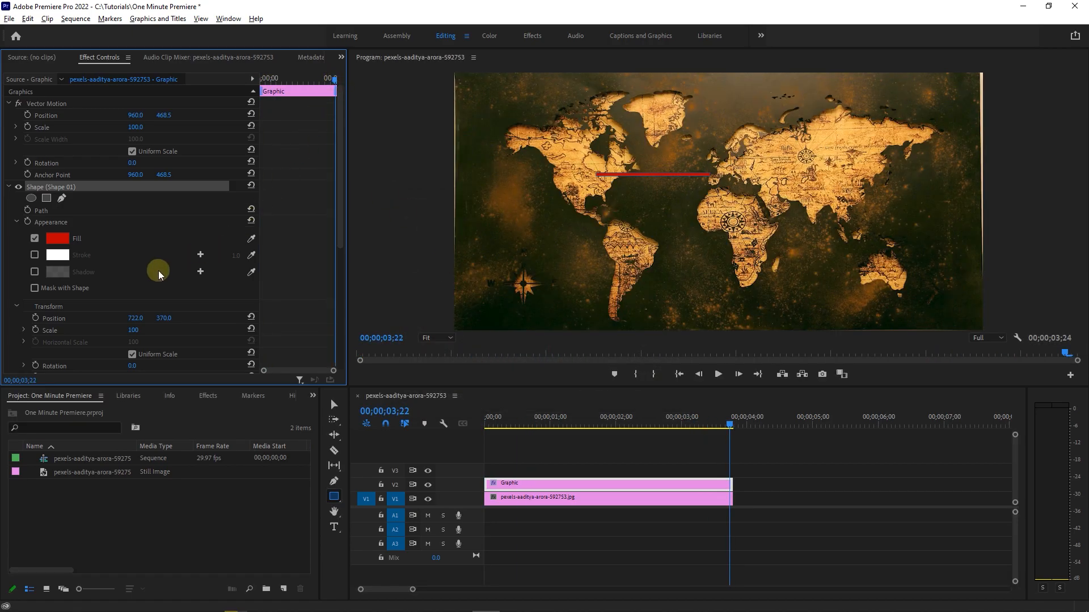
{"action": "left_click", "coordinate": [27, 210]}
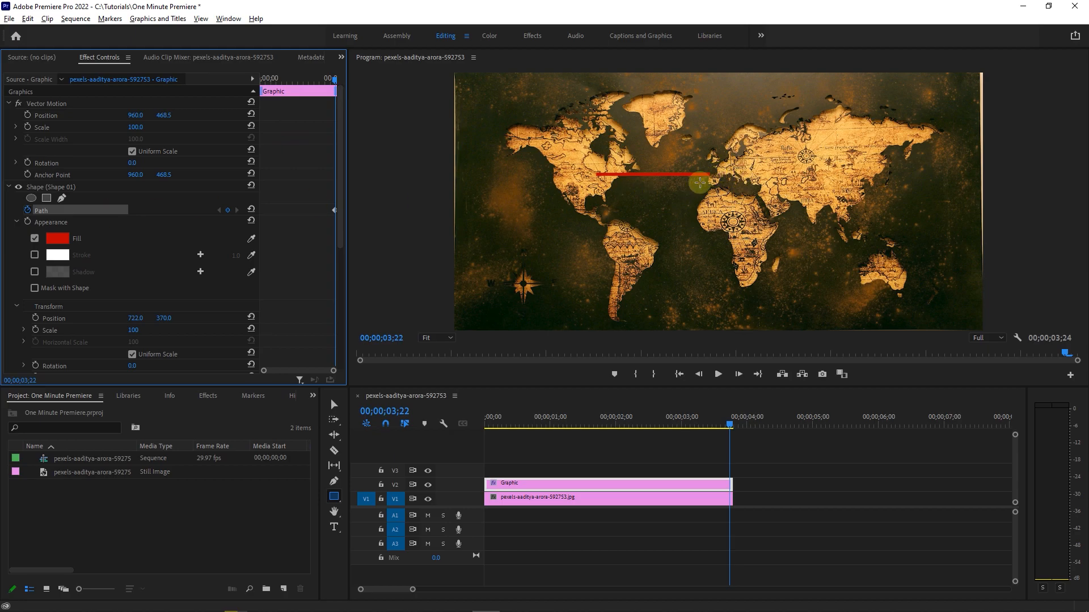
{"action": "key", "text": "v"}
{"action": "left_click", "coordinate": [682, 172]}
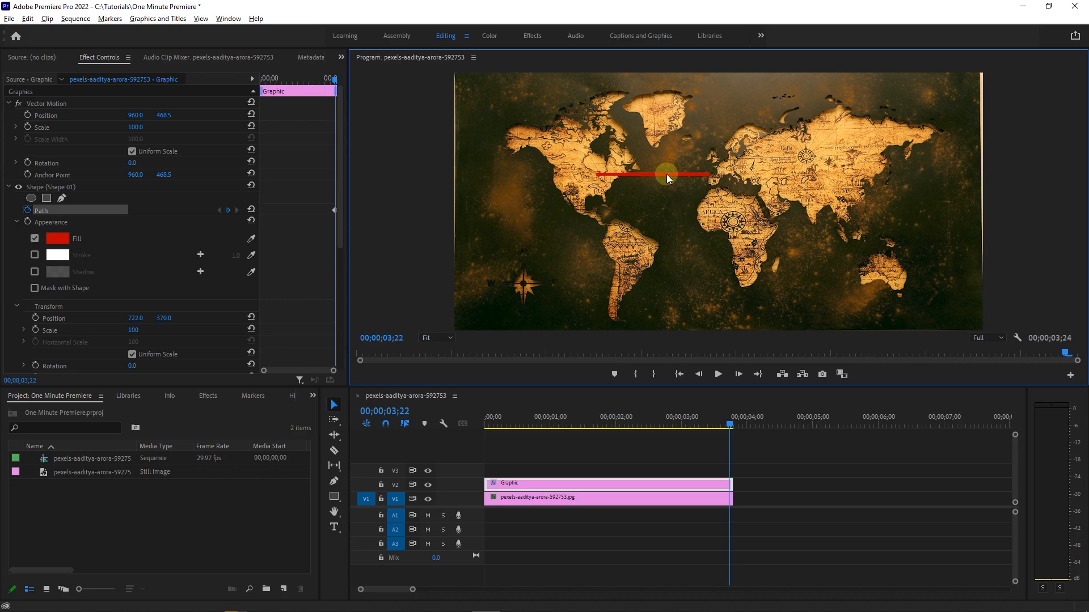
{"action": "left_click", "coordinate": [45, 188]}
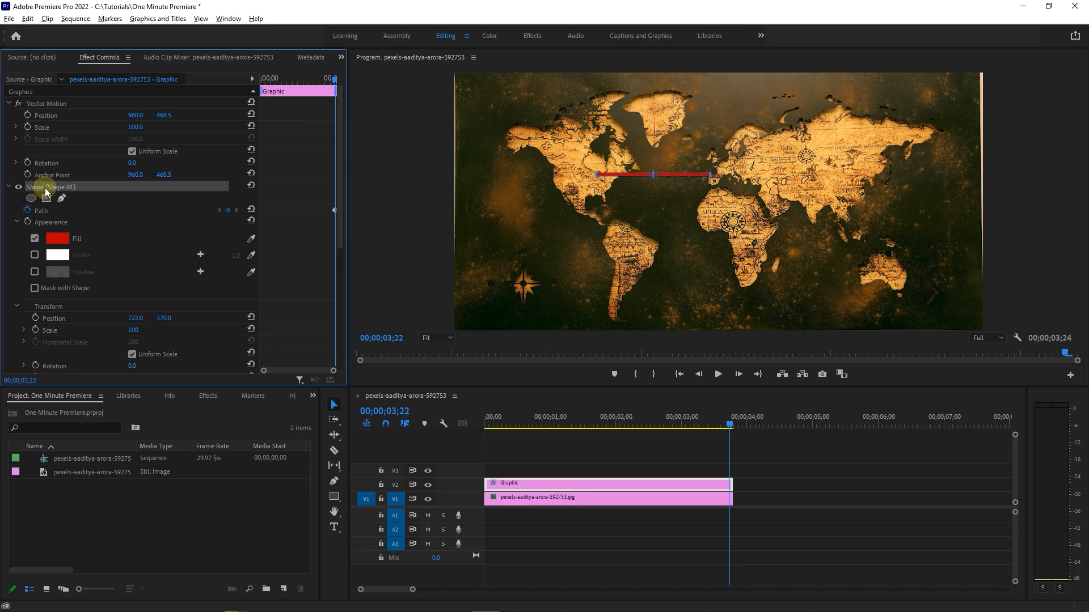
{"action": "left_click_drag", "start_coordinate": [709, 174], "coordinate": [811, 148]}
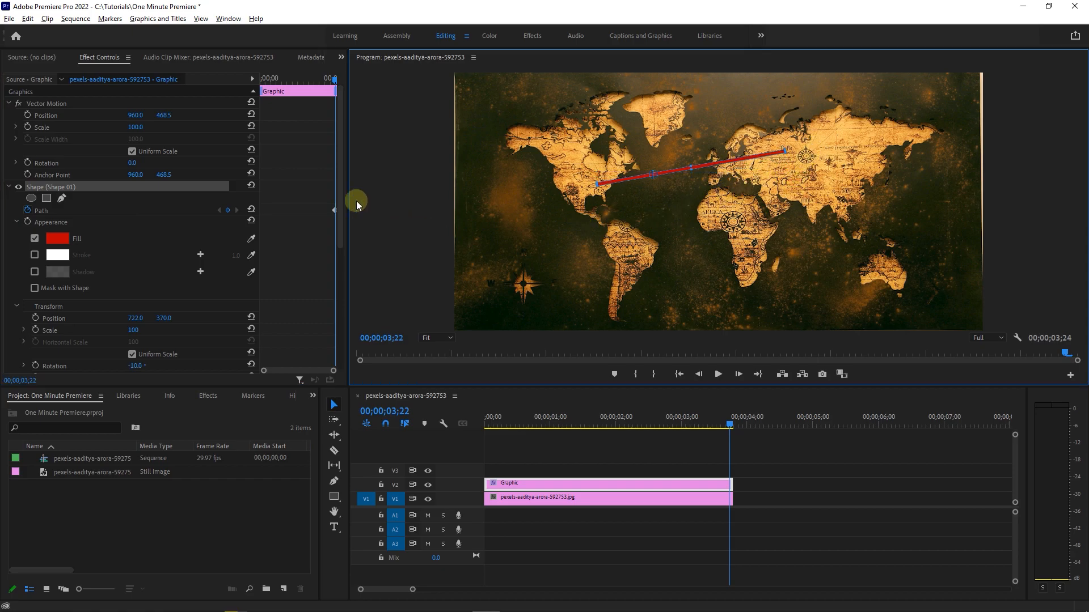
Step: Collapse the red line to its North American starting point at the first frame and play back the path animation
{"action": "left_click", "coordinate": [293, 80]}
{"action": "left_click_drag", "start_coordinate": [293, 80], "coordinate": [253, 86]}
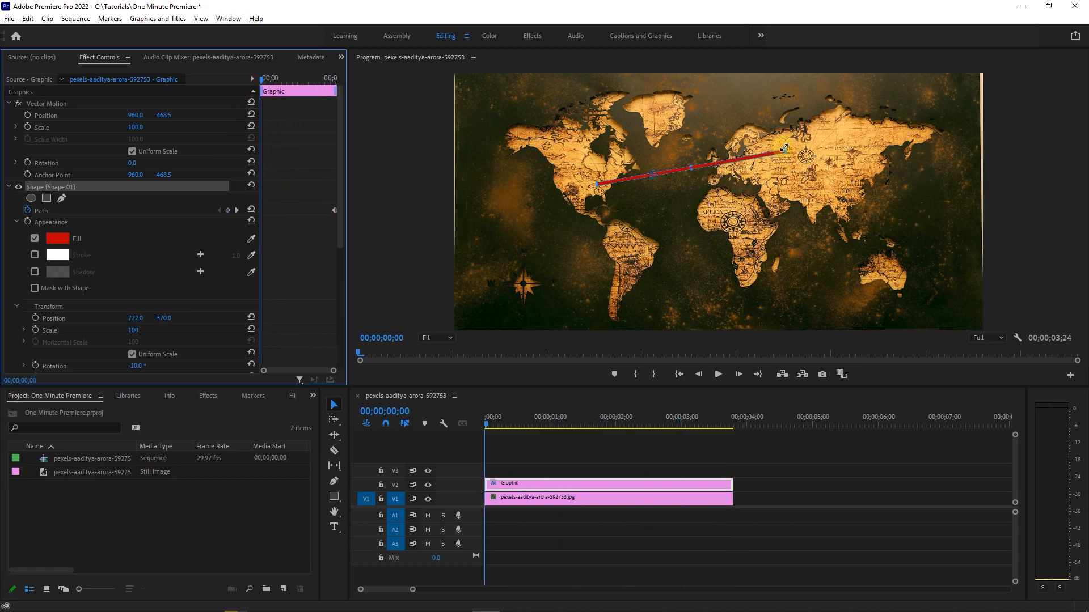
{"action": "left_click_drag", "start_coordinate": [784, 149], "coordinate": [597, 185]}
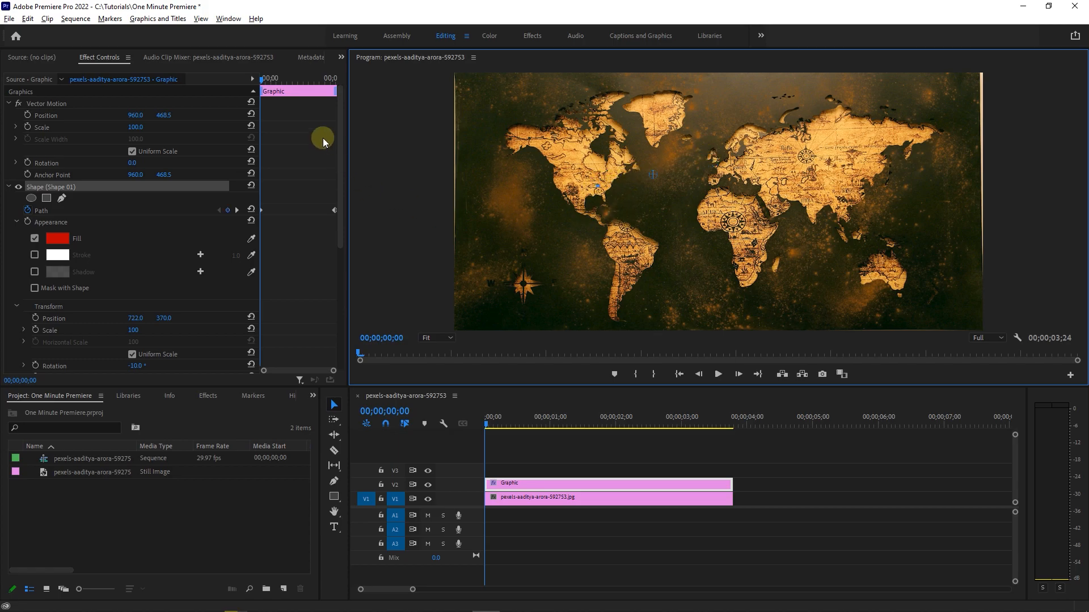
{"action": "key", "text": "space"}
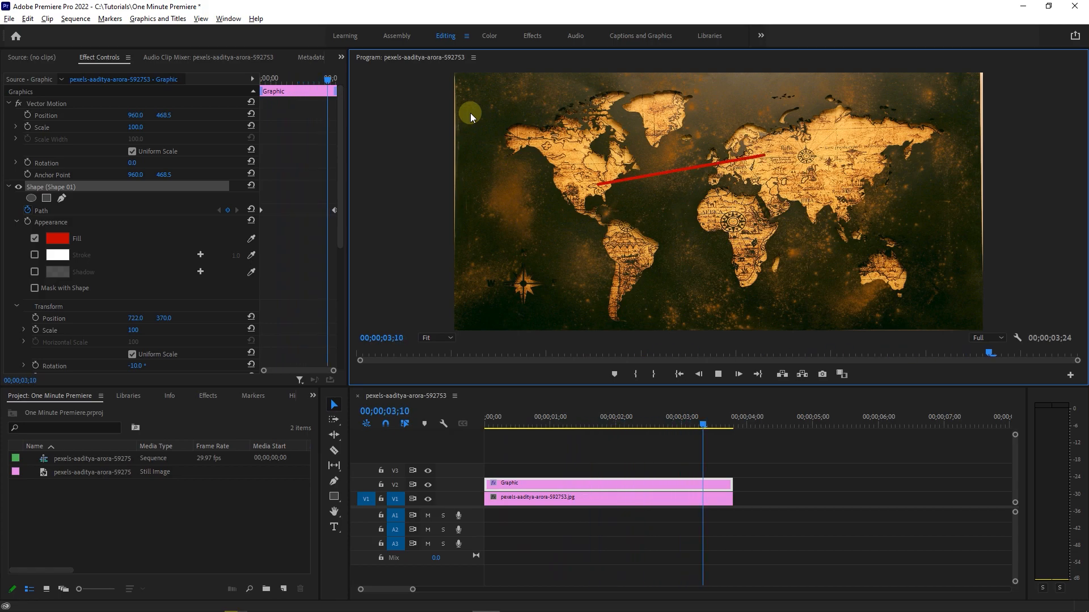
{"action": "left_click_drag", "start_coordinate": [277, 79], "coordinate": [263, 79]}
Step: Nest the graphic and map clips into one sequence, keeping the default name
{"action": "left_click_drag", "start_coordinate": [662, 542], "coordinate": [559, 486]}
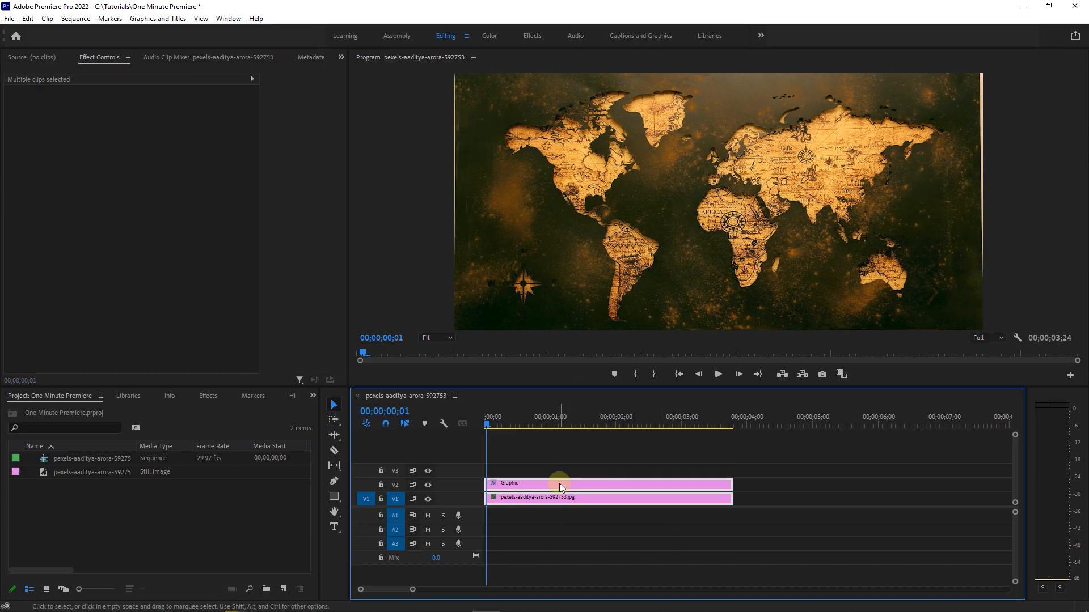
{"action": "right_click", "coordinate": [560, 485]}
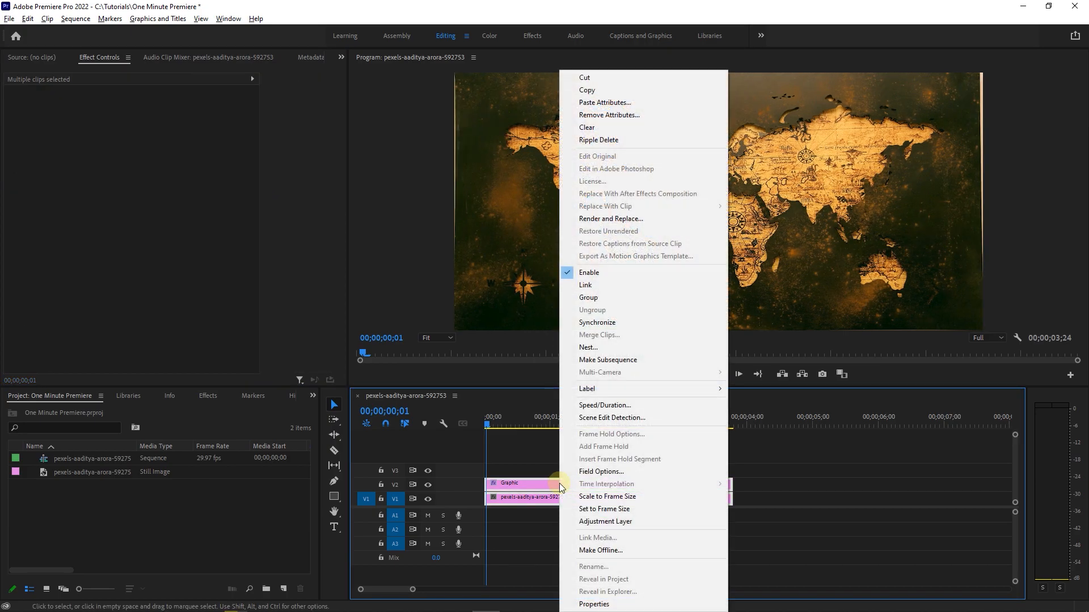
{"action": "left_click", "coordinate": [599, 347]}
{"action": "left_click", "coordinate": [522, 325]}
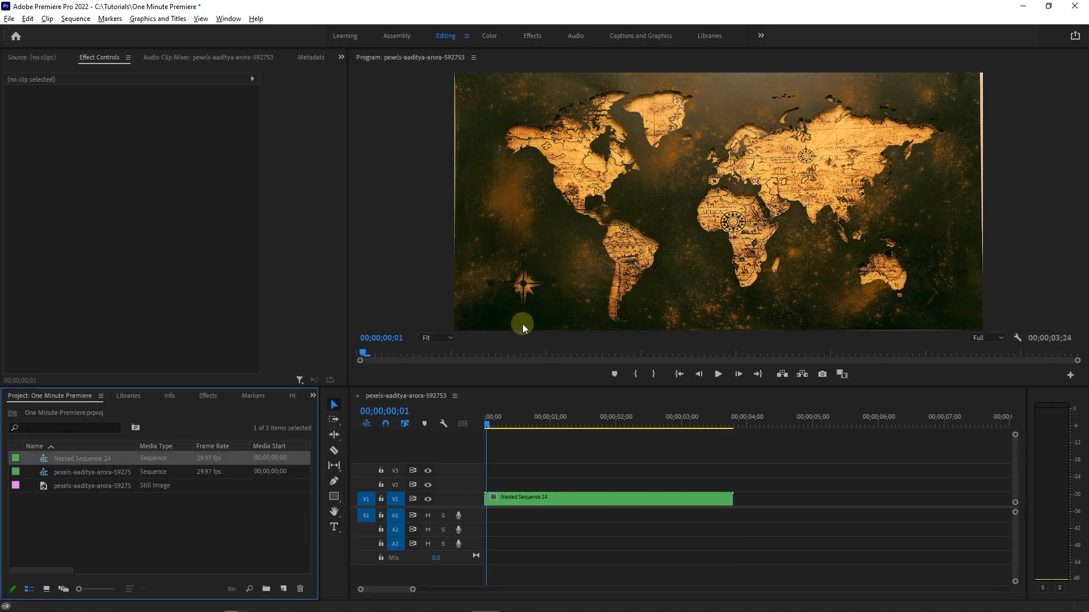
Step: Apply the Lens Distortion effect to the nested sequence and set its Curvature to 19
{"action": "left_click", "coordinate": [208, 395]}
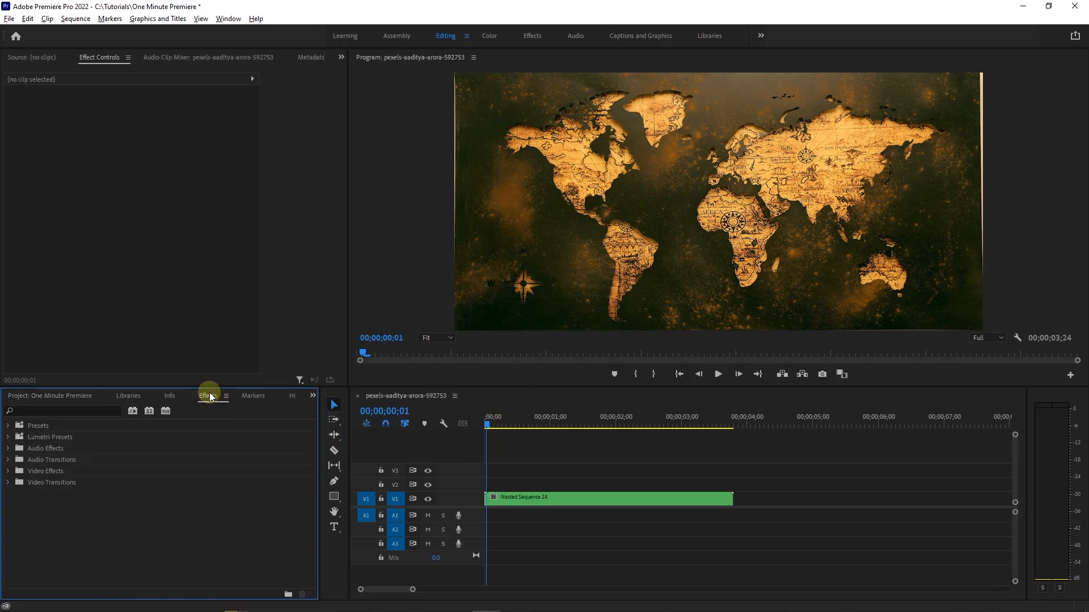
{"action": "left_click", "coordinate": [98, 411]}
{"action": "type", "text": "lens distor"}
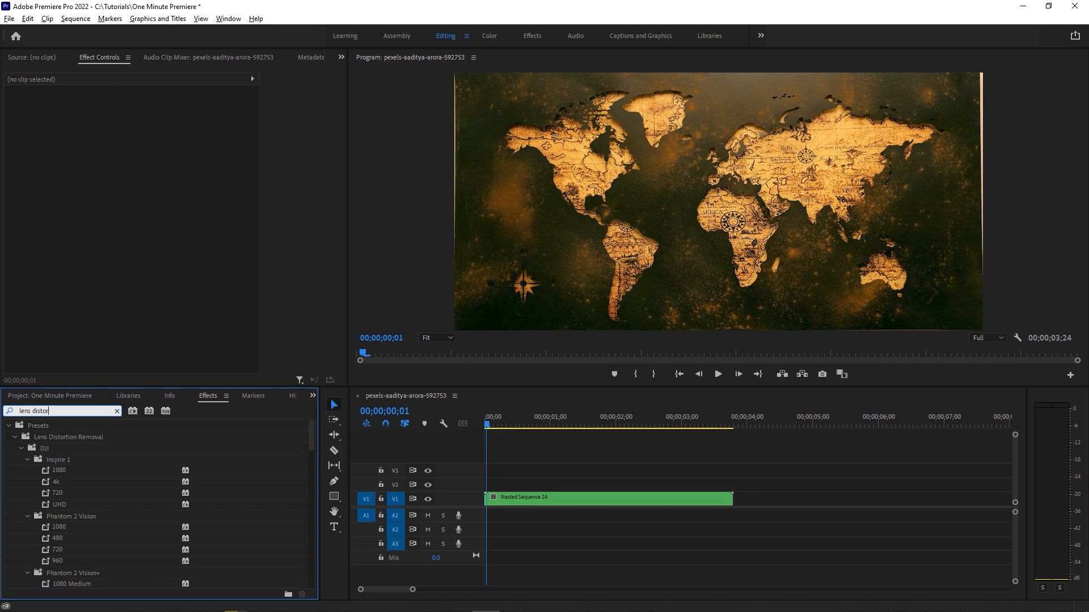
{"action": "type", "text": "tion"}
{"action": "left_click_drag", "start_coordinate": [308, 429], "coordinate": [301, 593]}
{"action": "left_click_drag", "start_coordinate": [39, 572], "coordinate": [540, 501]}
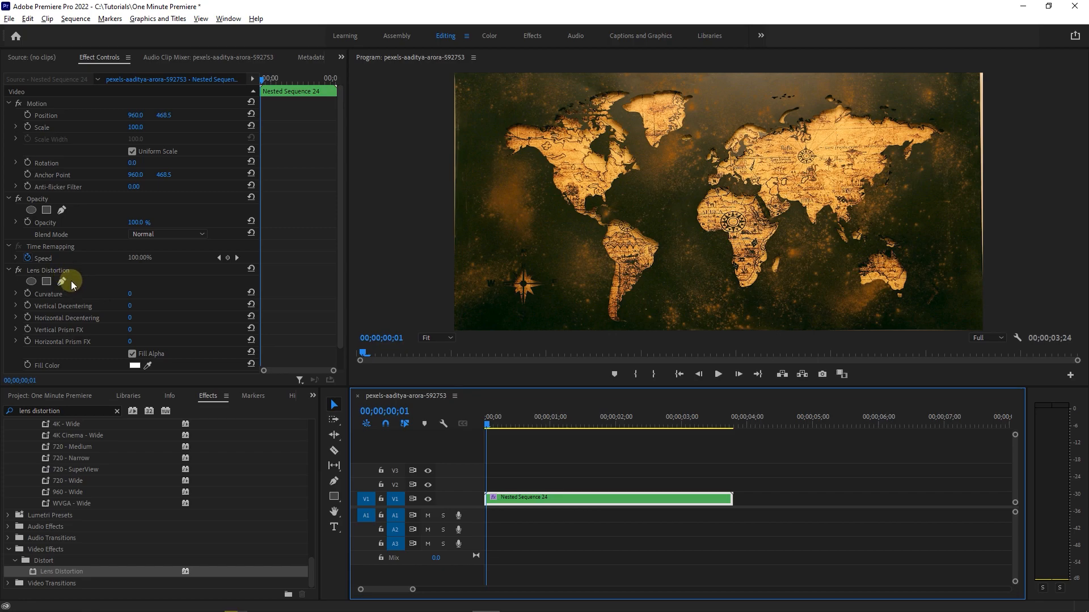
{"action": "left_click", "coordinate": [132, 295]}
{"action": "left_click_drag", "start_coordinate": [132, 295], "coordinate": [144, 295]}
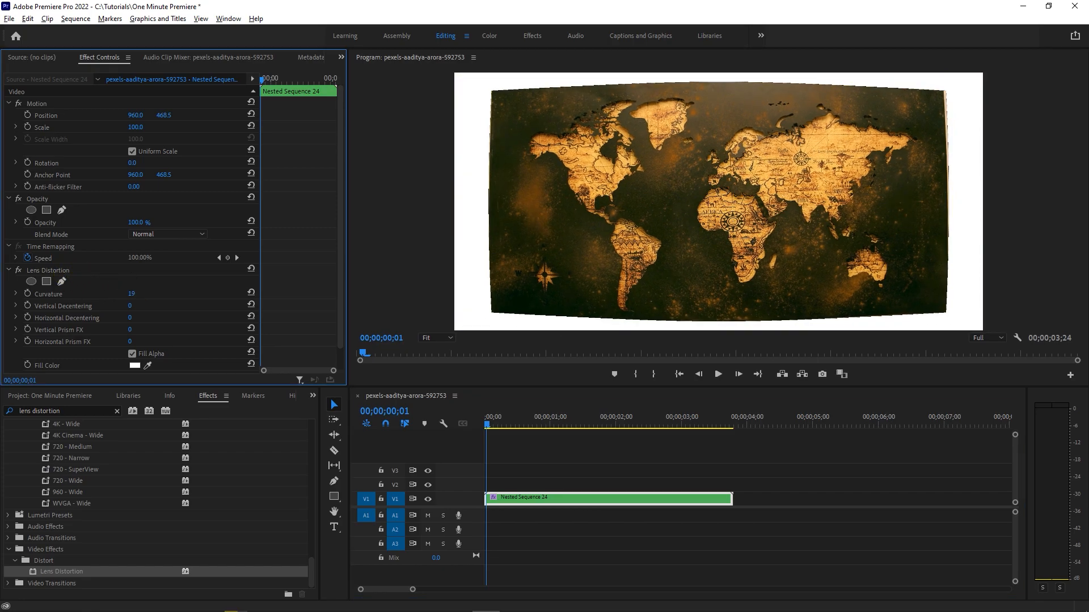
Step: Apply the Basic 3D effect to the nested sequence and bring its settings into view
{"action": "left_click", "coordinate": [71, 411]}
{"action": "type", "text": "basic 3d"}
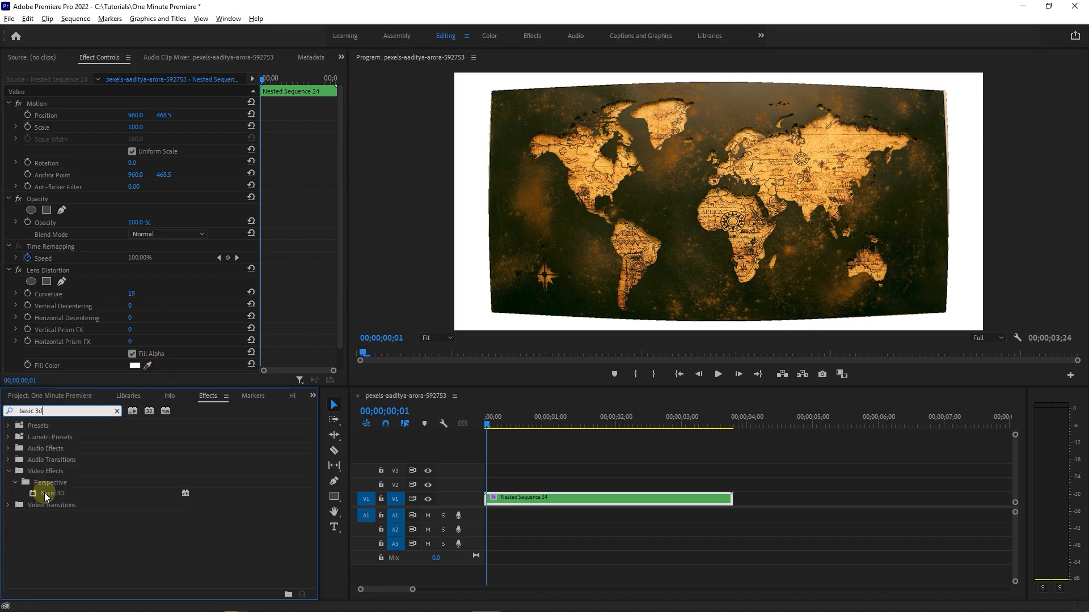
{"action": "left_click_drag", "start_coordinate": [44, 493], "coordinate": [566, 497]}
{"action": "left_click", "coordinate": [566, 498]}
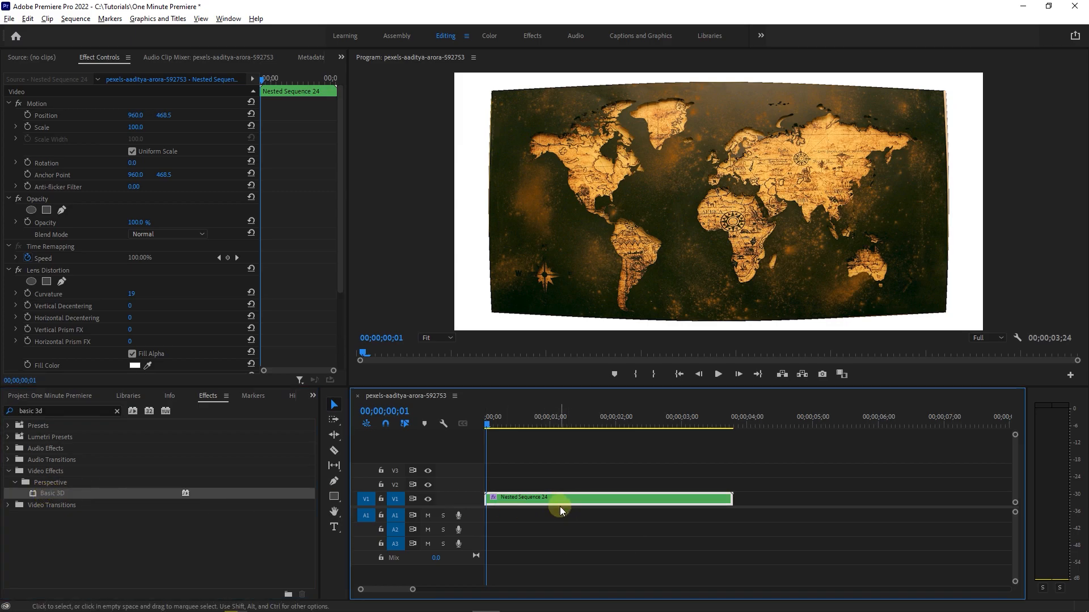
{"action": "left_click_drag", "start_coordinate": [341, 165], "coordinate": [352, 274]}
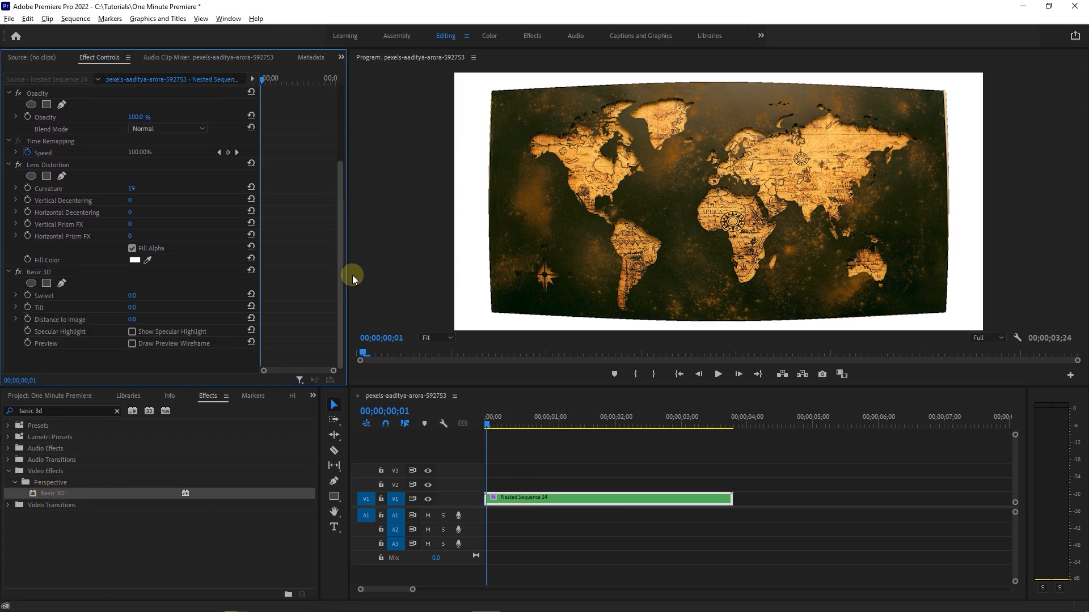
Step: Enable keyframing for the Basic 3D Swivel and Tilt at the first frame, 00;00;00;00
{"action": "left_click", "coordinate": [270, 80]}
{"action": "left_click_drag", "start_coordinate": [270, 80], "coordinate": [258, 82]}
{"action": "left_click", "coordinate": [27, 295]}
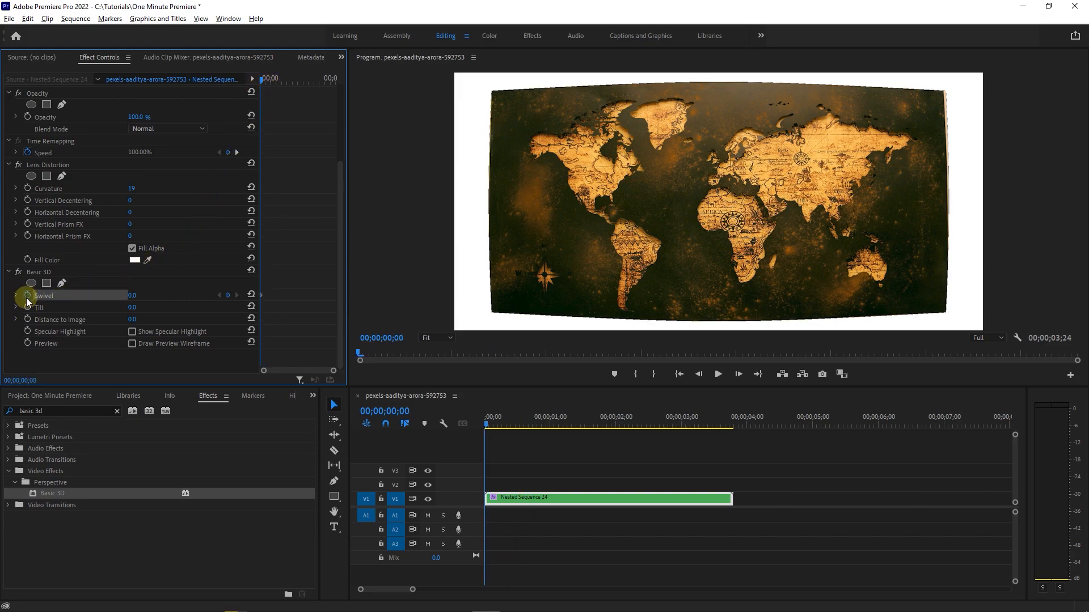
{"action": "left_click", "coordinate": [27, 307]}
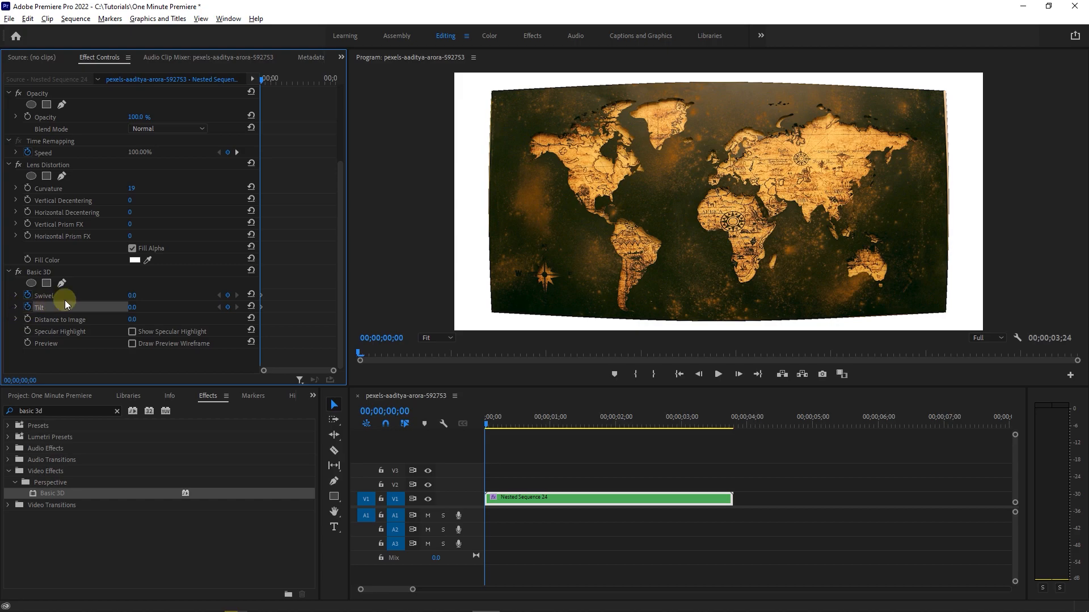
Step: Set Swivel to about 15° and Tilt to about -22° at 00;00;03;23 and play back the 3D move
{"action": "left_click_drag", "start_coordinate": [328, 80], "coordinate": [338, 80]}
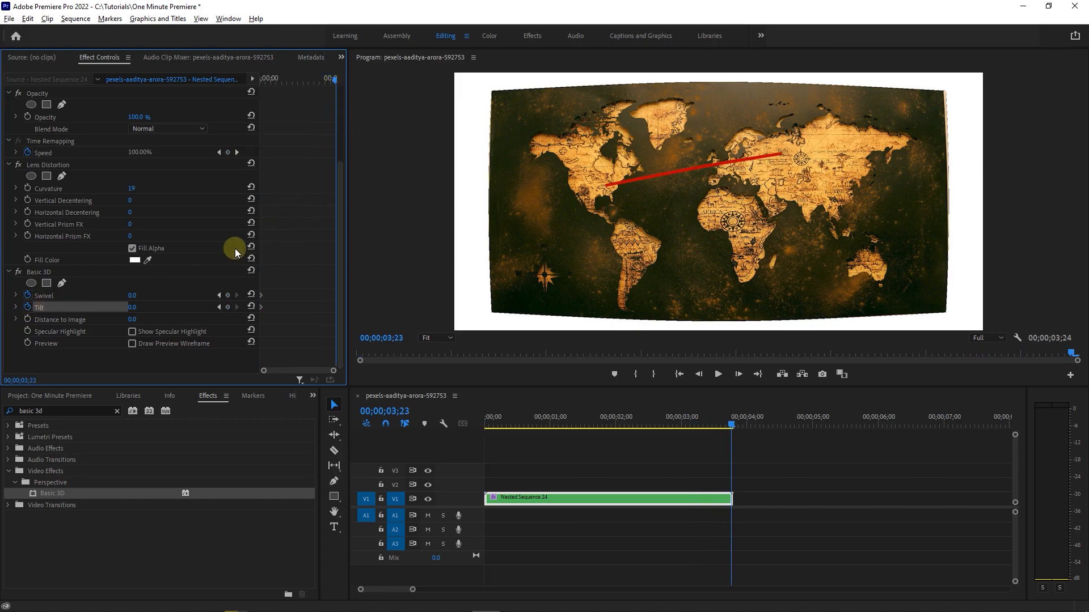
{"action": "mouse_move", "coordinate": [134, 296]}
{"action": "left_mouse_down"}
{"action": "mouse_move", "coordinate": [145, 295]}
{"action": "mouse_move", "coordinate": [119, 307]}
{"action": "left_mouse_up"}
{"action": "key", "text": "space"}
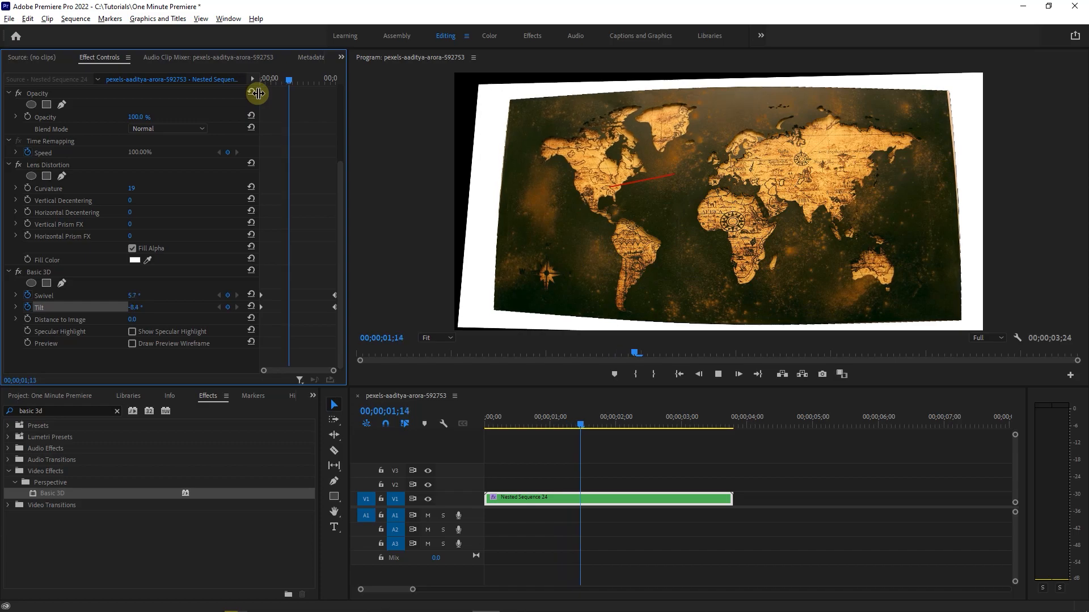
{"action": "key", "text": "space"}
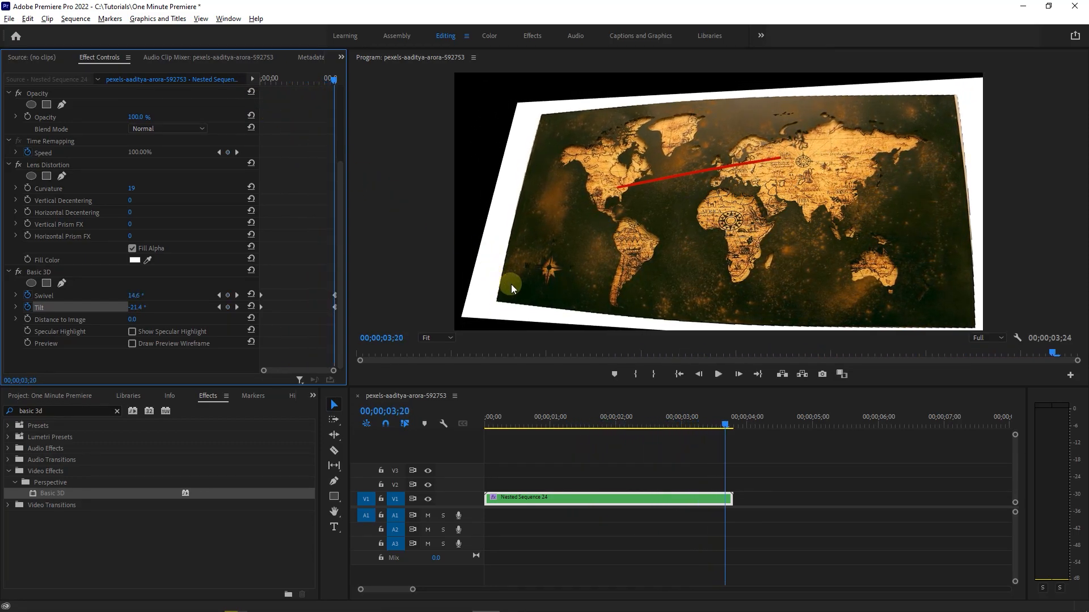
Step: Apply the Transform effect from the Distort group to the nested sequence
{"action": "left_click", "coordinate": [81, 417]}
{"action": "type", "text": "transform"}
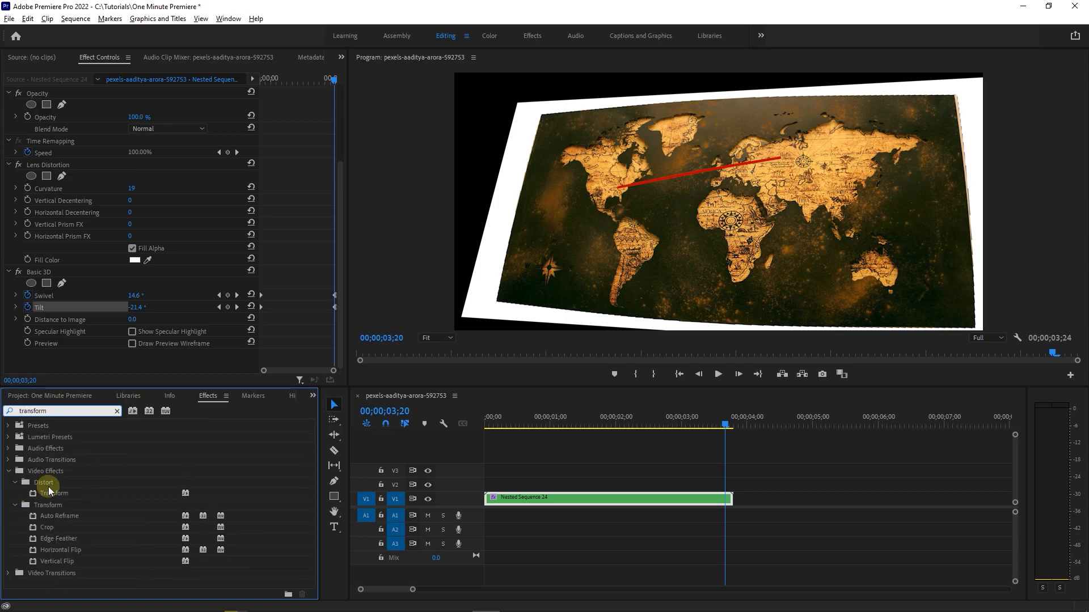
{"action": "left_click_drag", "start_coordinate": [50, 494], "coordinate": [516, 495]}
{"action": "left_click", "coordinate": [339, 237]}
{"action": "left_click_drag", "start_coordinate": [339, 237], "coordinate": [345, 297]}
Step: Set the Transform Scale to 129 at the first frame and enable keyframing for Scale and Position
{"action": "left_click", "coordinate": [275, 81]}
{"action": "left_click_drag", "start_coordinate": [274, 80], "coordinate": [257, 83]}
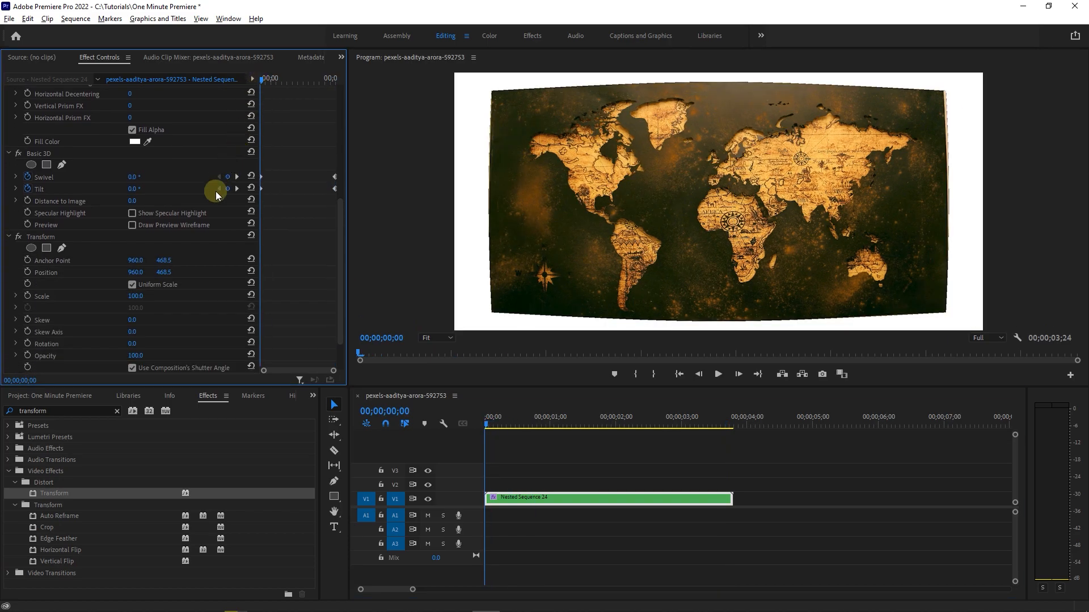
{"action": "left_click_drag", "start_coordinate": [135, 296], "coordinate": [151, 296]}
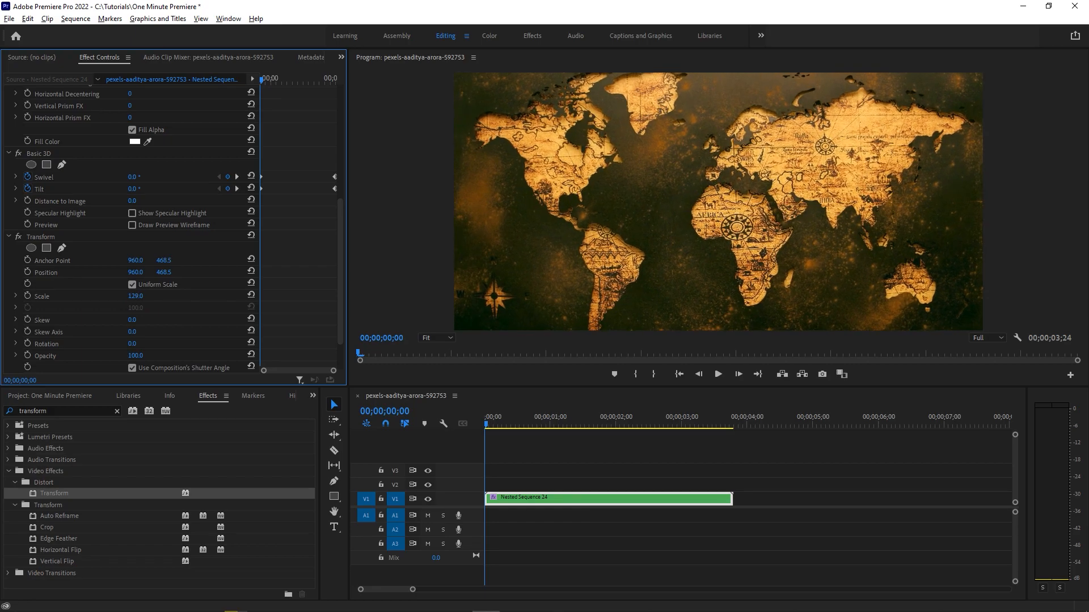
{"action": "left_click", "coordinate": [28, 295]}
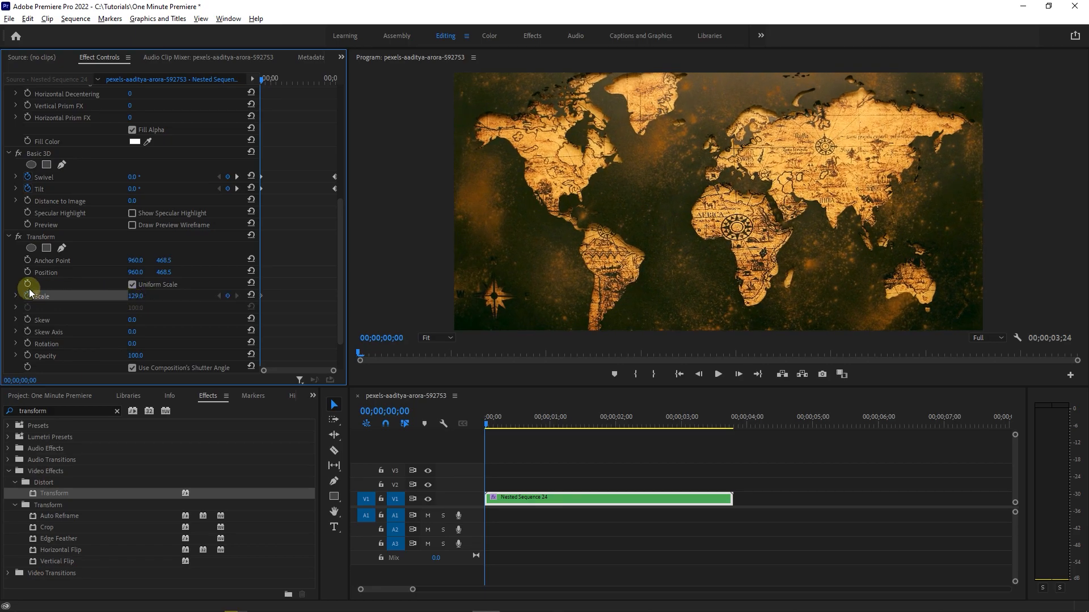
{"action": "left_click", "coordinate": [27, 272]}
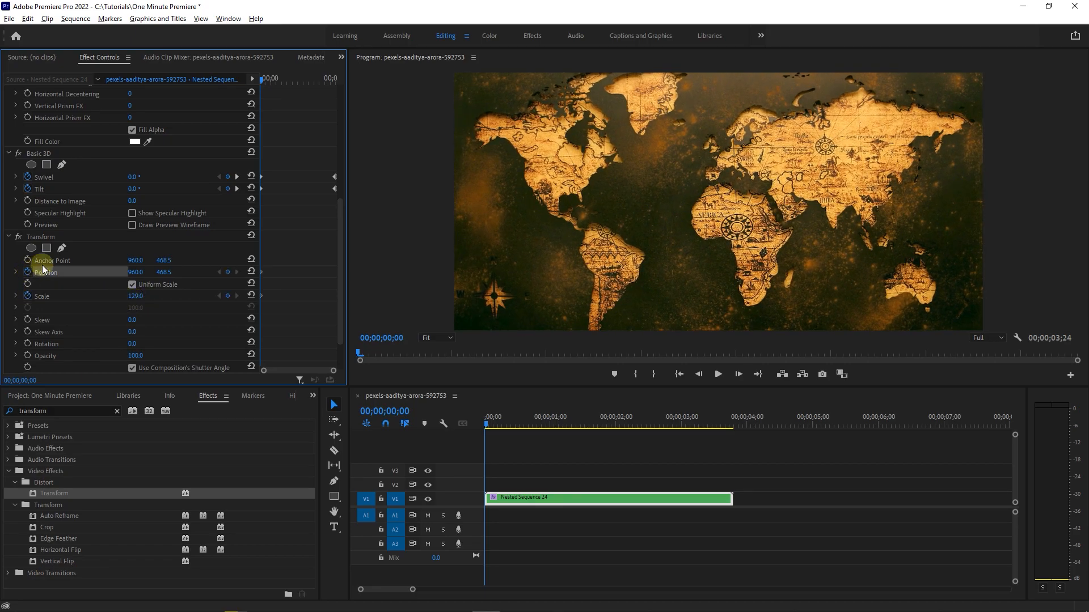
Step: Adjust the Transform Scale and Position at the clip's end to create closing keyframes that reframe the tilted map
{"action": "left_click_drag", "start_coordinate": [322, 82], "coordinate": [336, 79]}
{"action": "left_click_drag", "start_coordinate": [136, 296], "coordinate": [0, 274]}
{"action": "left_click_drag", "start_coordinate": [167, 273], "coordinate": [205, 272]}
{"action": "left_click_drag", "start_coordinate": [135, 296], "coordinate": [79, 273]}
Step: Turn off Use Composition's Shutter Angle in the Transform effect and set the Shutter Angle to 180
{"action": "key", "text": "Home"}
{"action": "left_click_drag", "start_coordinate": [340, 245], "coordinate": [346, 293]}
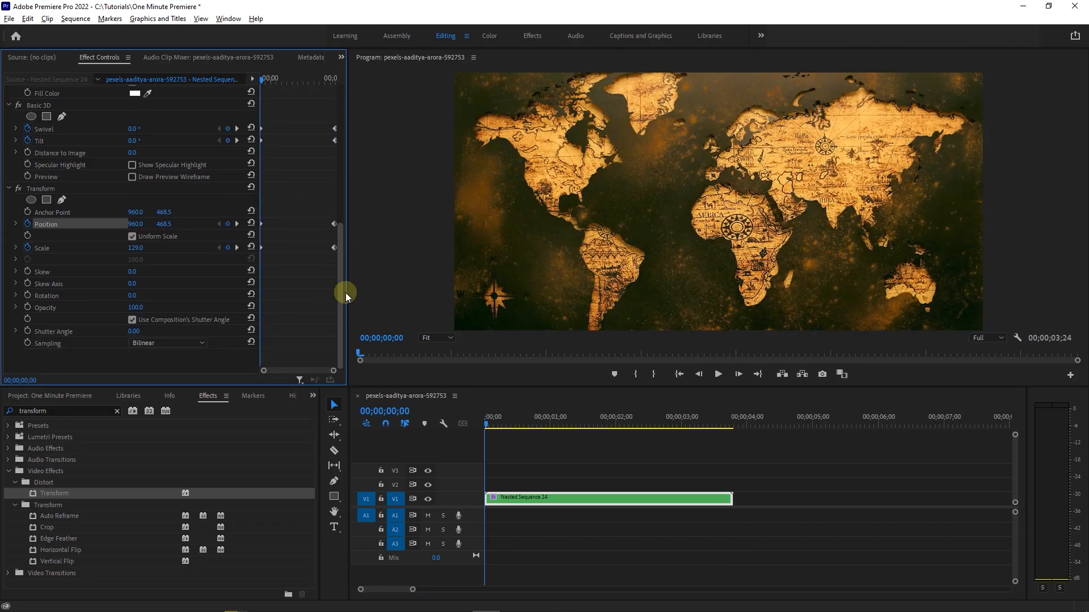
{"action": "left_click", "coordinate": [142, 330]}
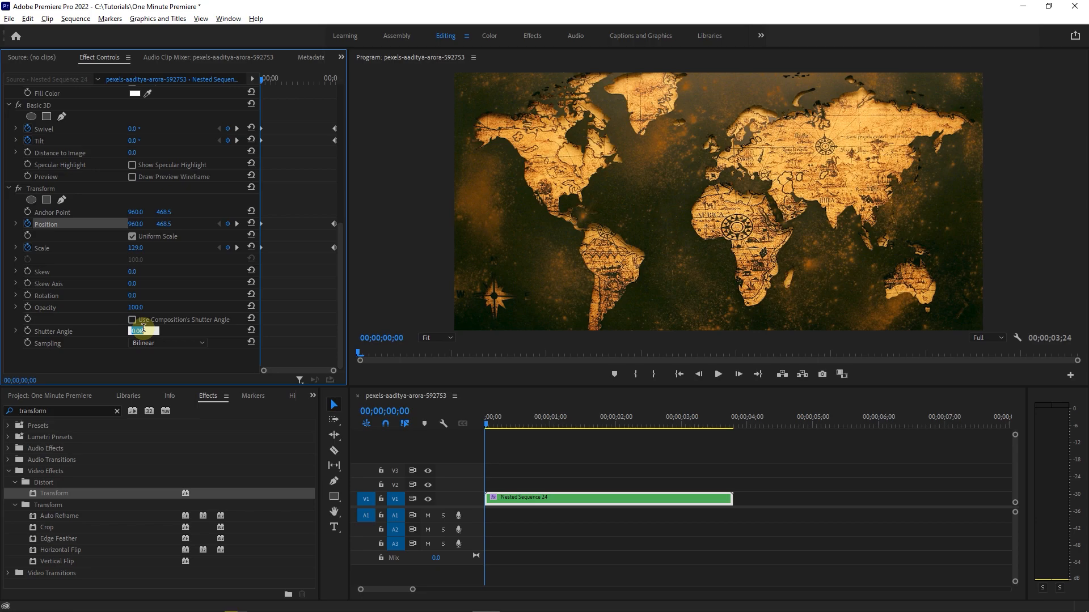
{"action": "key", "text": "Return"}
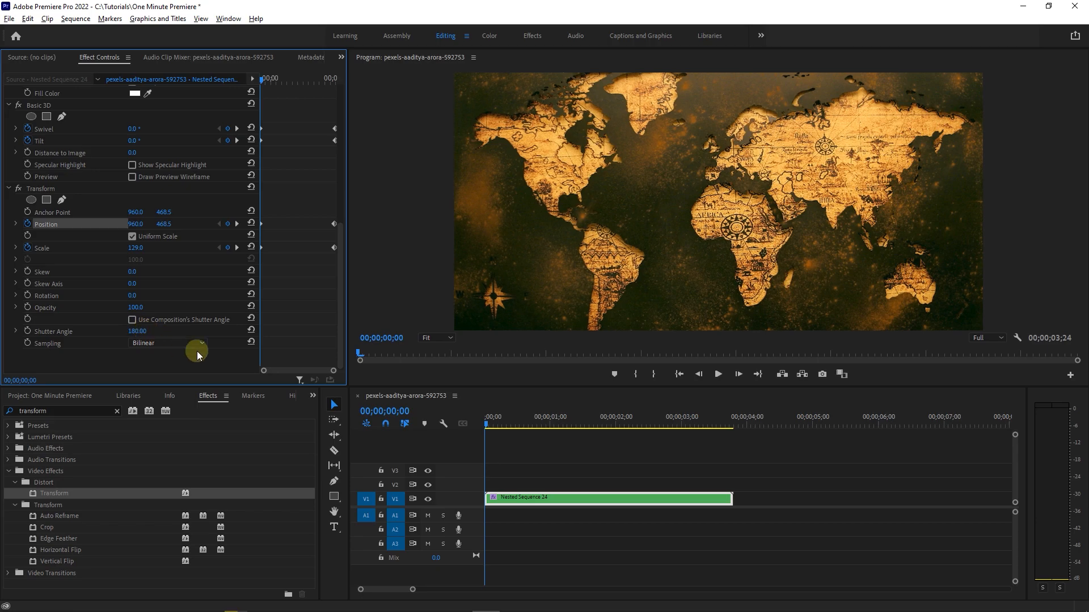
Step: Find the Lighting Effects video effect and apply it to the nested sequence on V1
{"action": "left_click", "coordinate": [59, 412]}
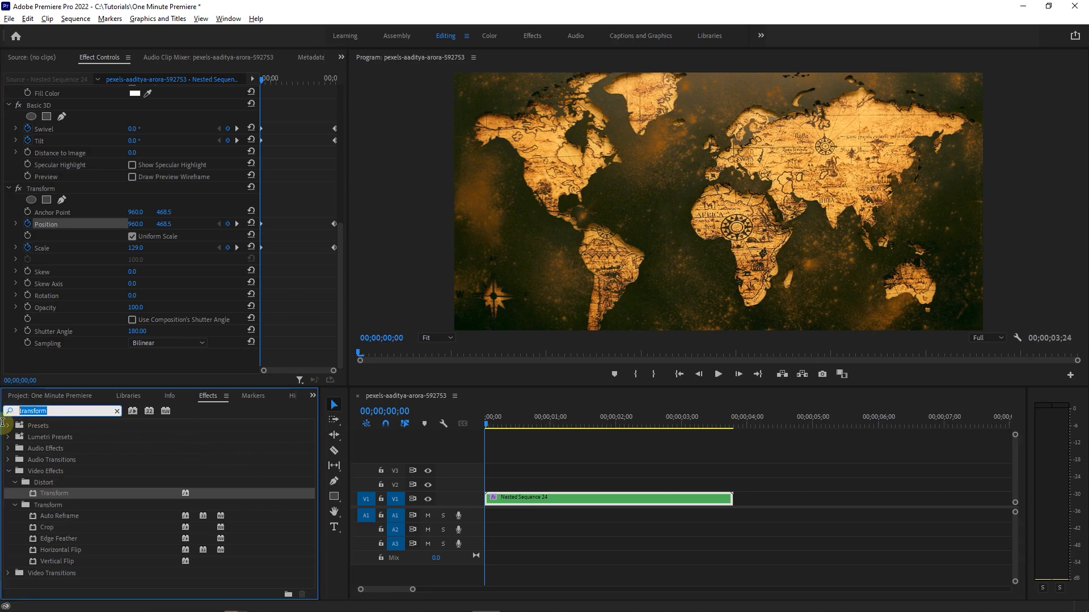
{"action": "type", "text": "lighting effec"}
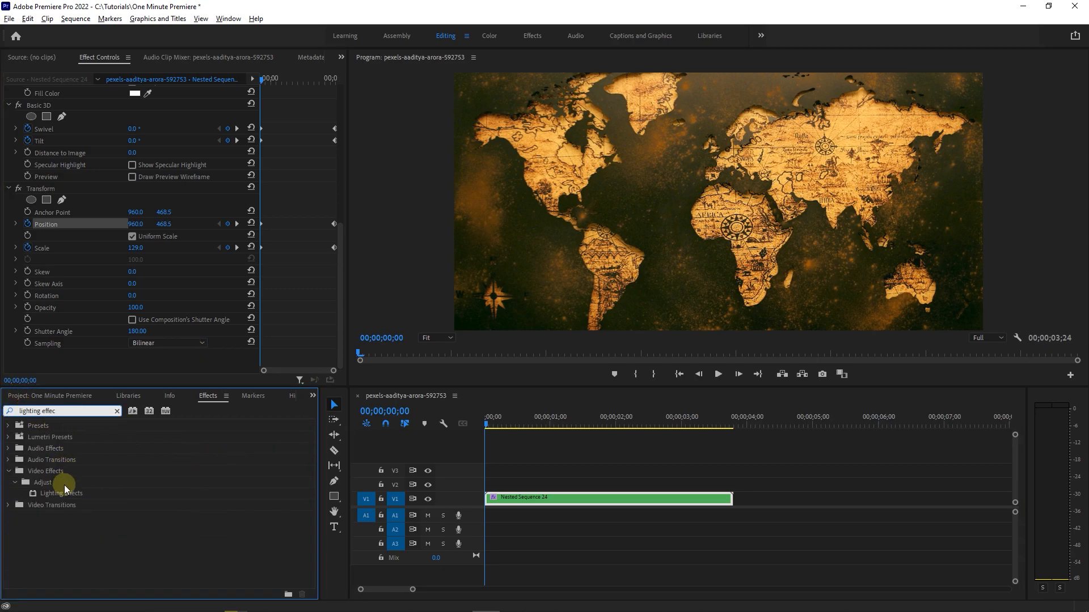
{"action": "left_click_drag", "start_coordinate": [47, 494], "coordinate": [537, 503]}
Step: Sample a golden orange from the map as the Light 1 color in Lighting Effects and set its Light Type to Omni
{"action": "left_click_drag", "start_coordinate": [339, 226], "coordinate": [339, 281]}
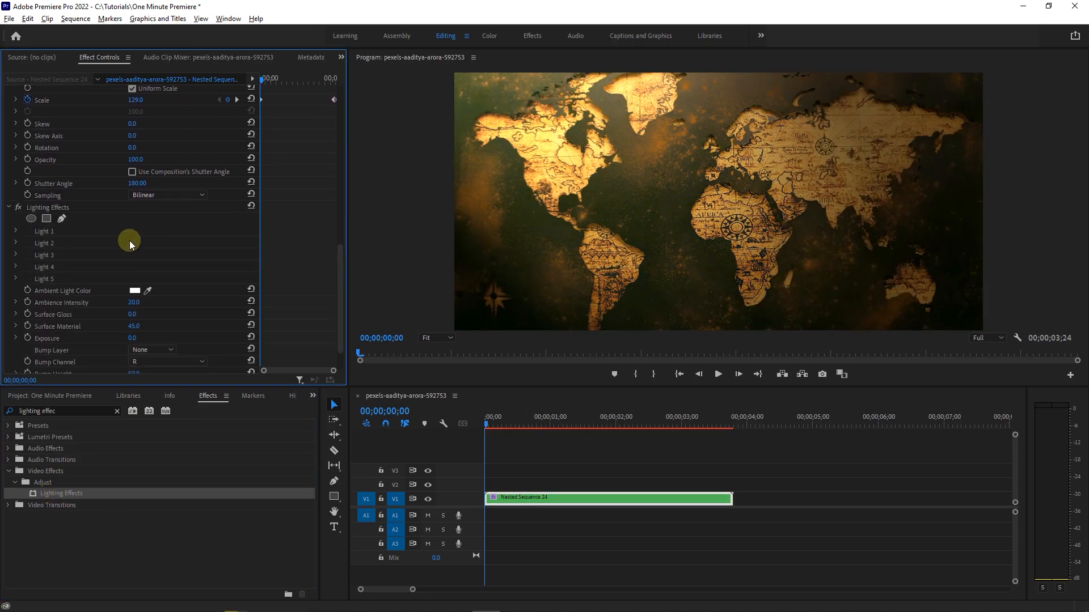
{"action": "left_click", "coordinate": [16, 231]}
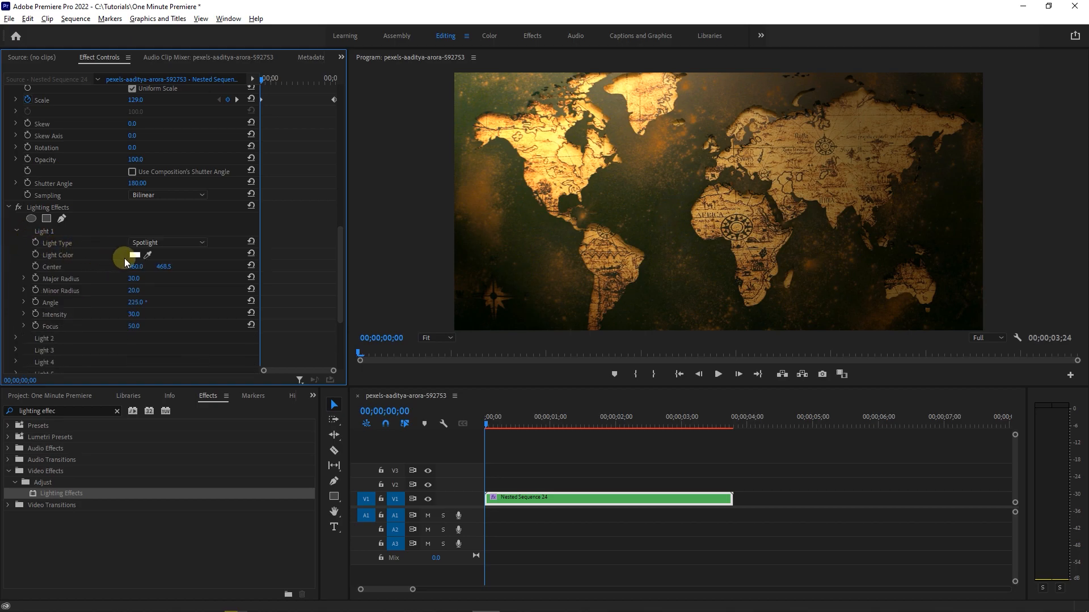
{"action": "left_click", "coordinate": [148, 255]}
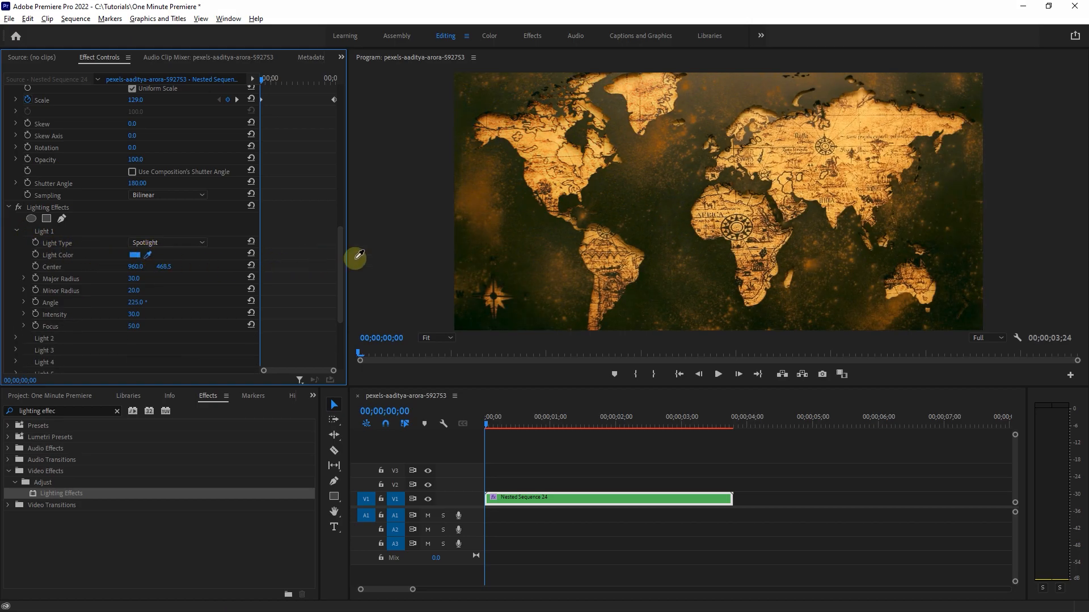
{"action": "left_click", "coordinate": [782, 159]}
{"action": "left_click", "coordinate": [775, 159]}
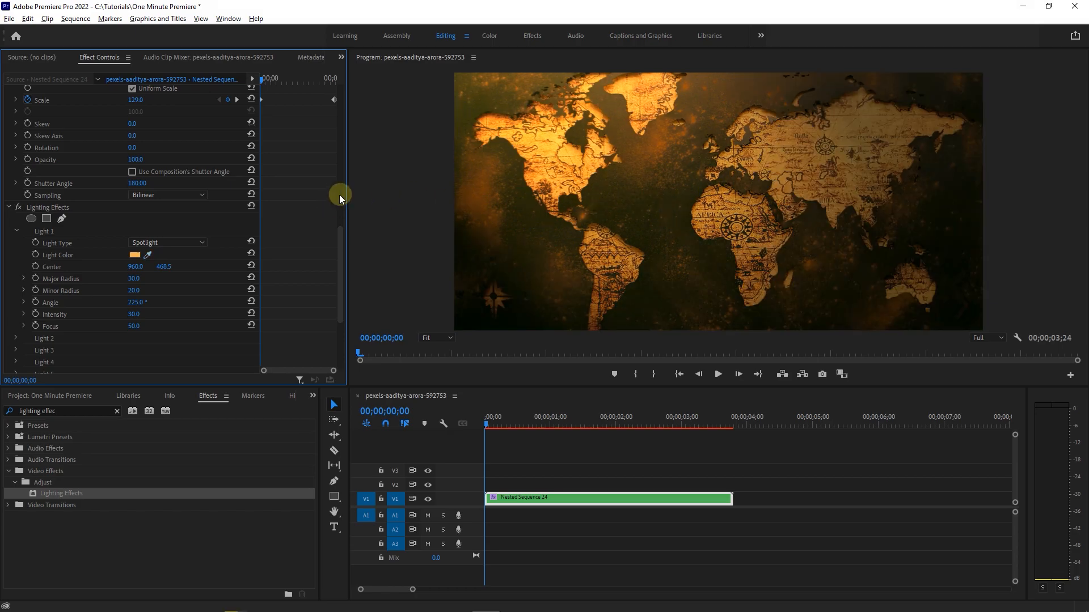
{"action": "left_click", "coordinate": [153, 242]}
{"action": "left_click", "coordinate": [153, 276]}
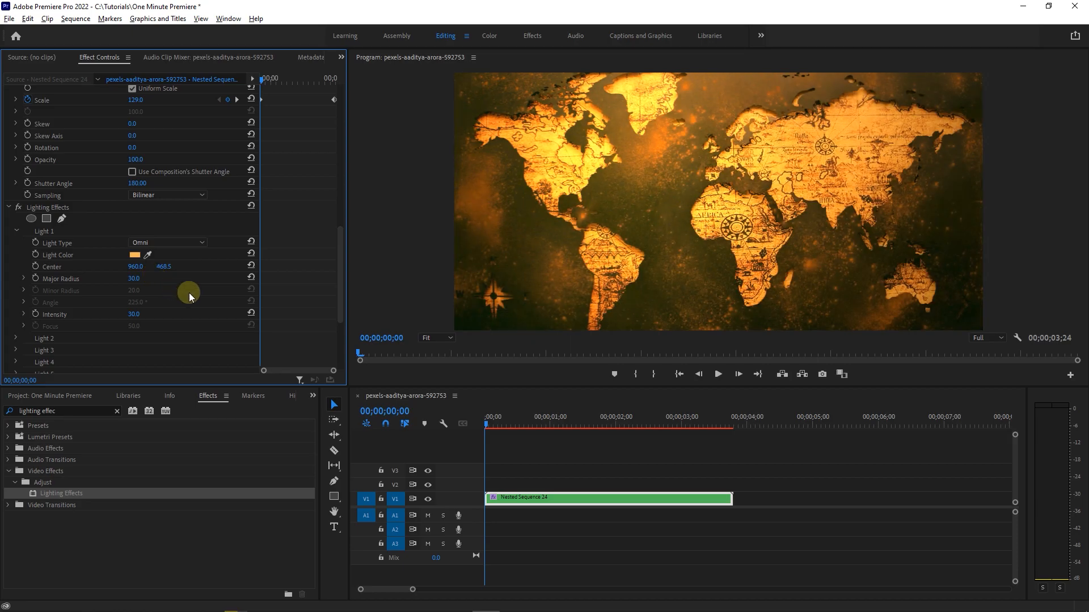
Step: Render the sequence with the new lighting and play the preview through to the end
{"action": "left_click", "coordinate": [515, 499]}
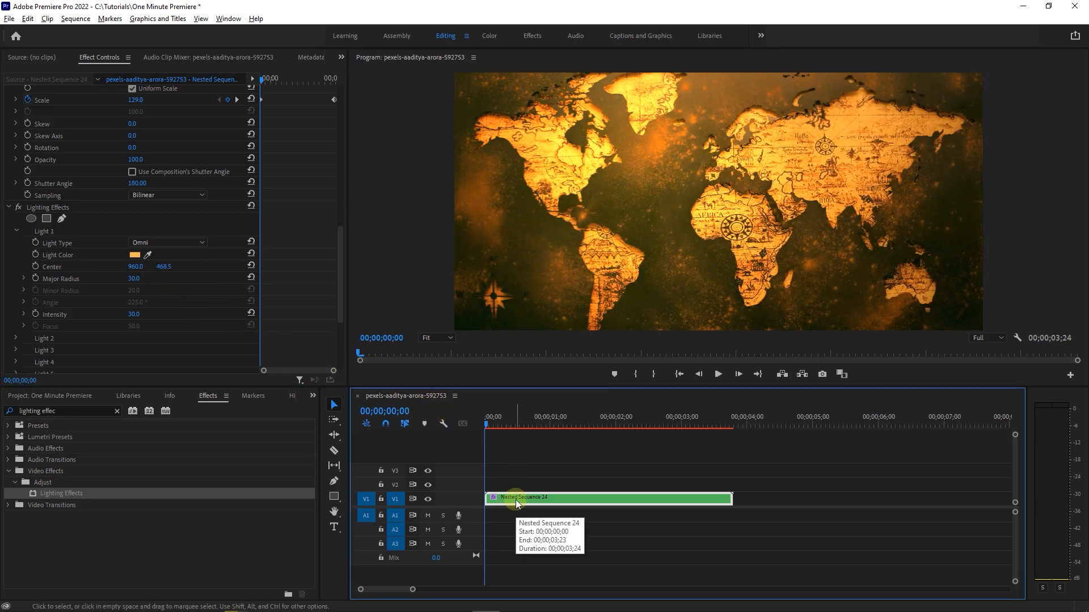
{"action": "key", "text": "Return"}
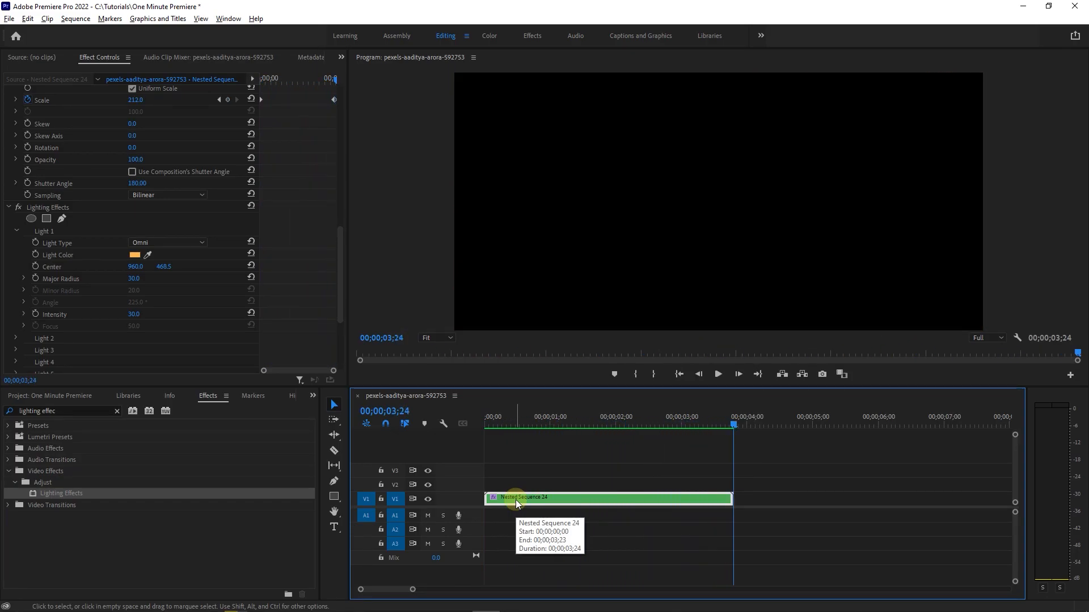
Step: Set the Basic 3D Swivel to 25° at the nested sequence's last frame, and render the sequence for playback again
{"action": "left_click_drag", "start_coordinate": [336, 241], "coordinate": [334, 197]}
{"action": "key", "text": "Left"}
{"action": "mouse_move", "coordinate": [135, 141]}
{"action": "left_mouse_down"}
{"action": "mouse_move", "coordinate": [149, 140]}
{"action": "mouse_move", "coordinate": [140, 150]}
{"action": "left_mouse_up"}
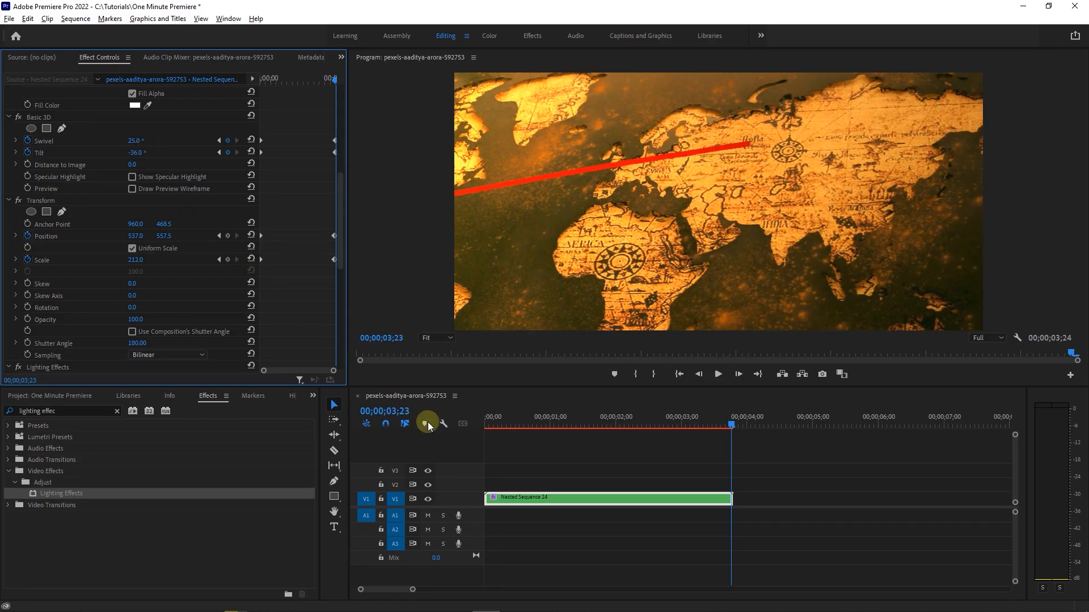
{"action": "left_click", "coordinate": [506, 422]}
{"action": "key", "text": "Return"}
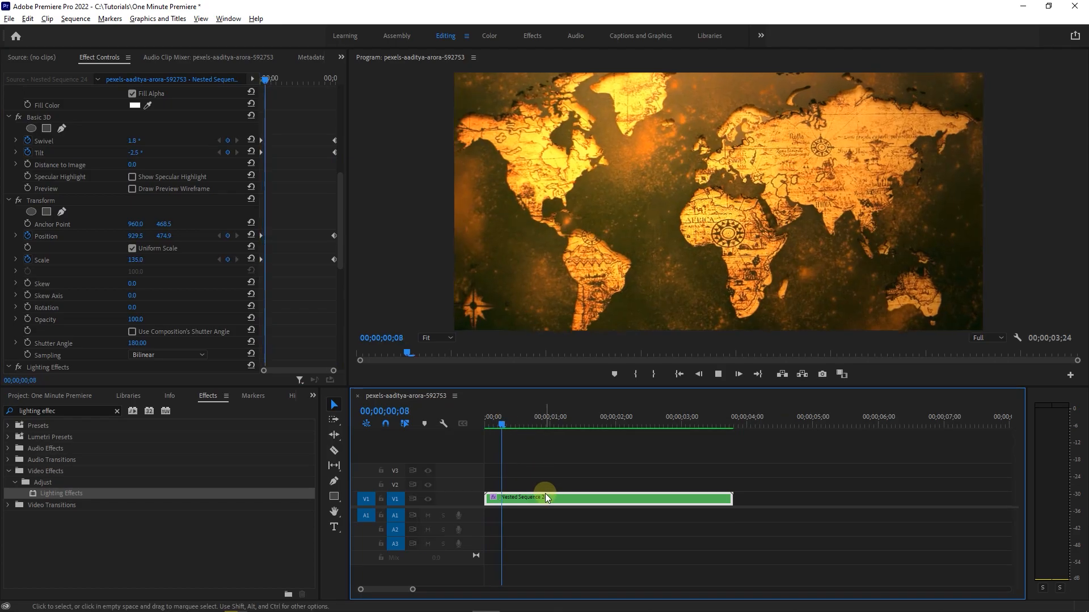